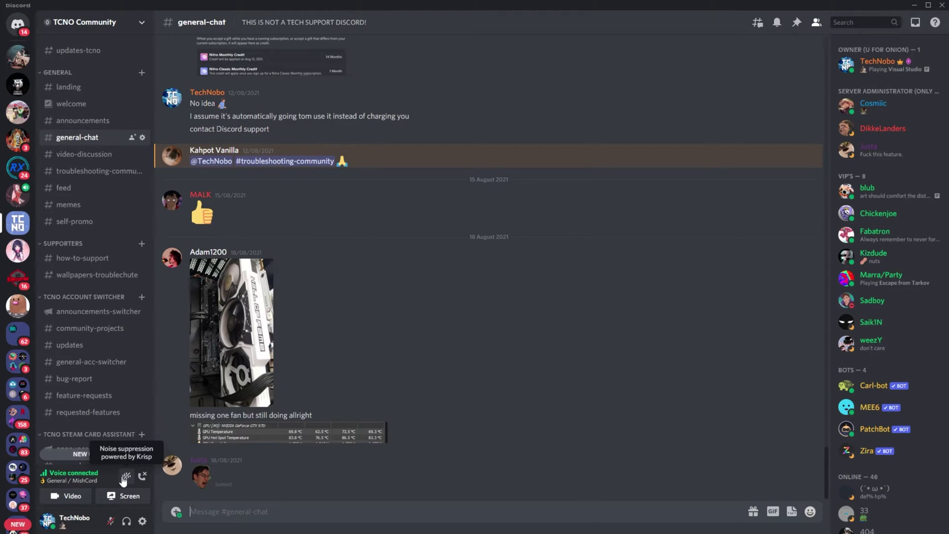
- Toggle Krisp noise suppression on and back off for the connected voice channel
left_click(124, 478)
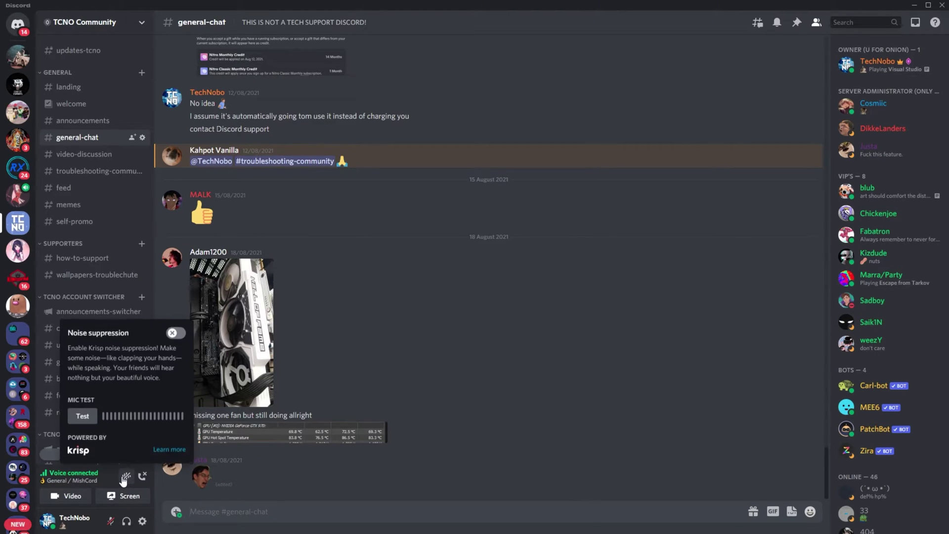
left_click(177, 337)
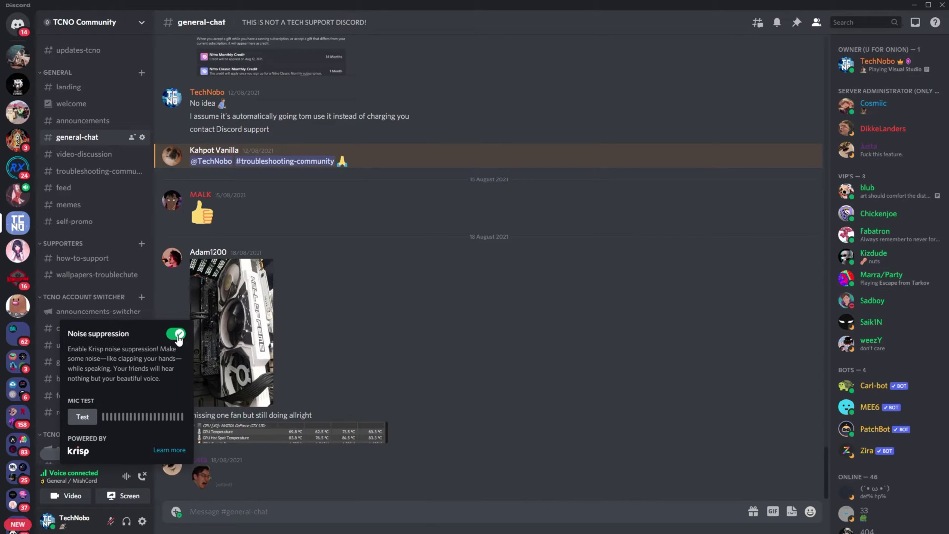
left_click(176, 335)
- Open the Voice & video user settings and review the noise suppression, voice processing, quality of service and attenuation options
left_click(142, 521)
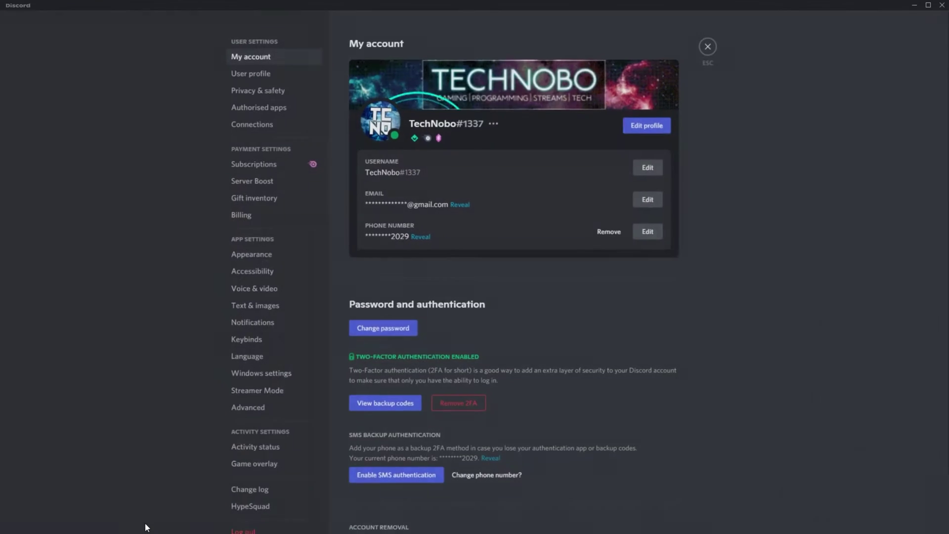
left_click(289, 294)
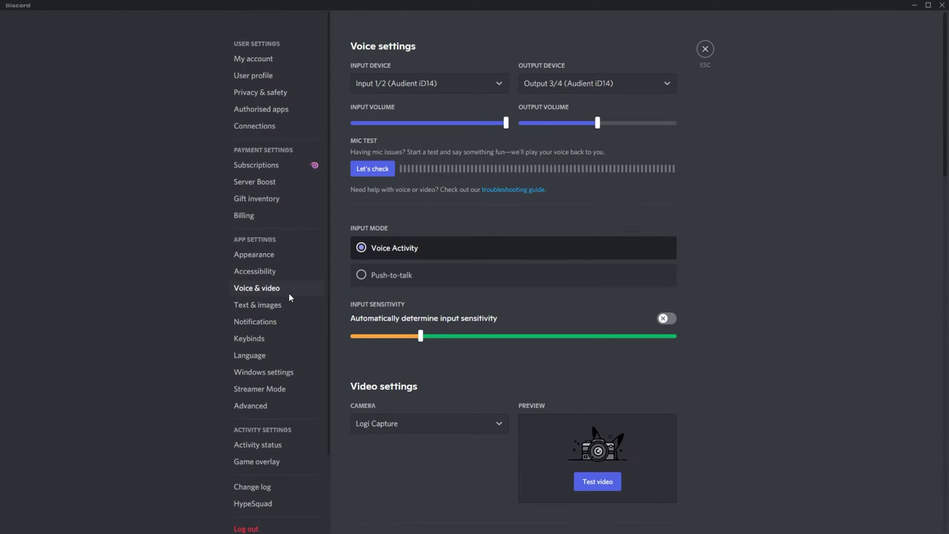
scroll(559, 221, "down", 10)
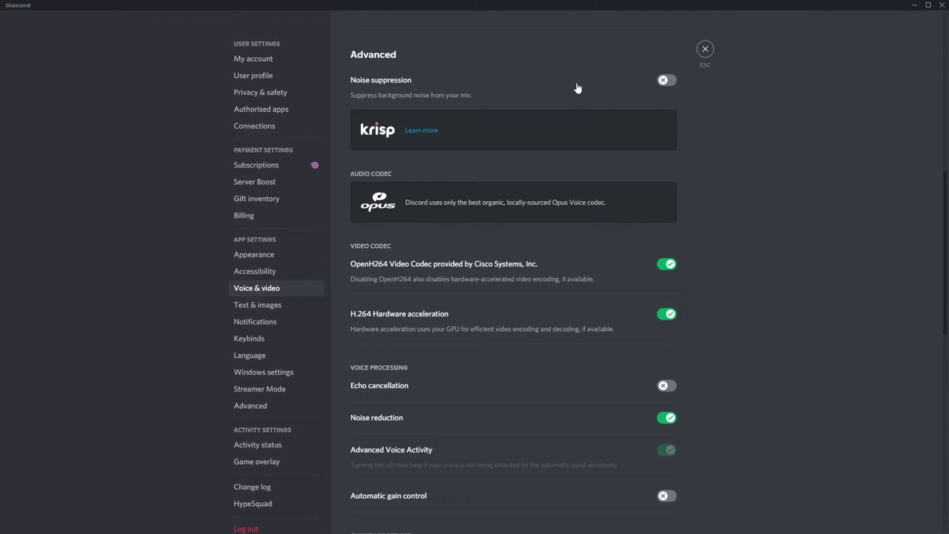
scroll(577, 88, "down", 4)
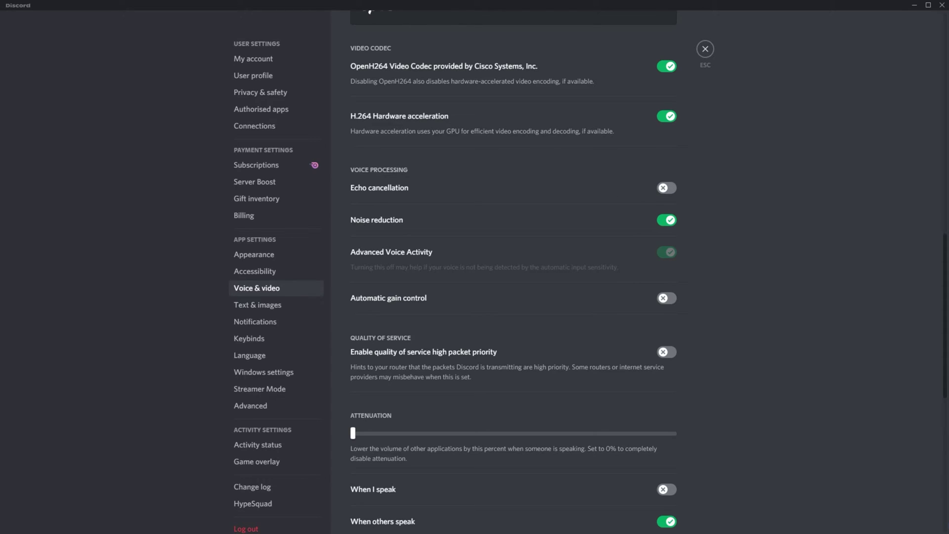
scroll(648, 260, "down", 2)
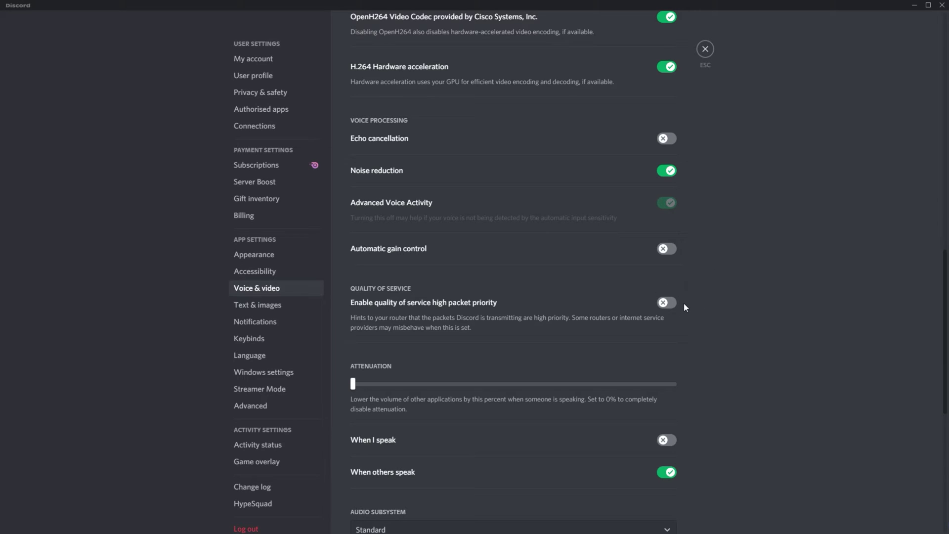
scroll(718, 297, "down", 6)
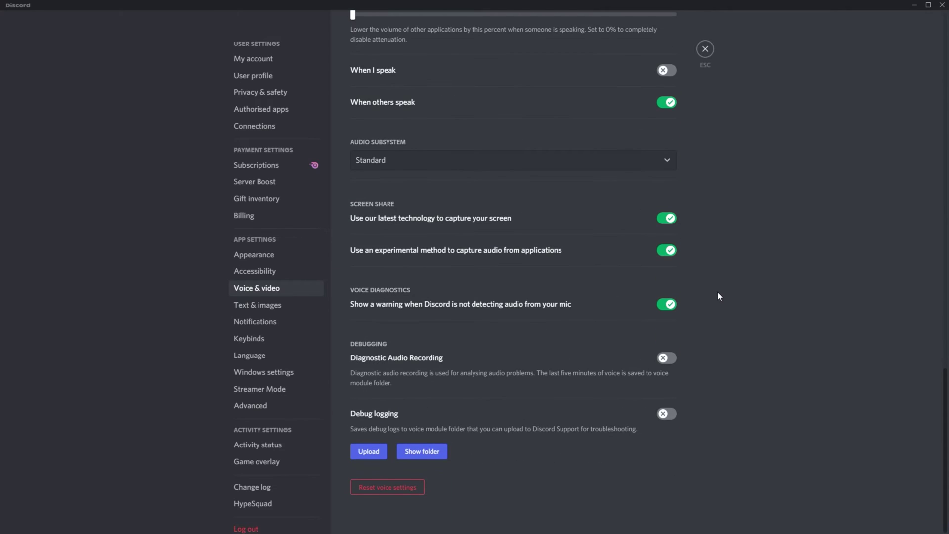
- View the available audio subsystem choices without changing the selection, and close the user settings
left_click(422, 158)
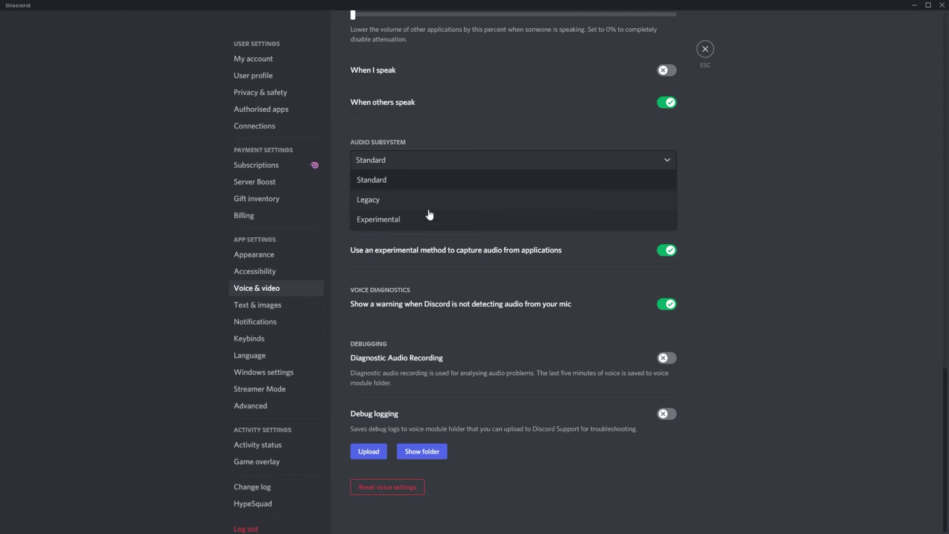
left_click(744, 217)
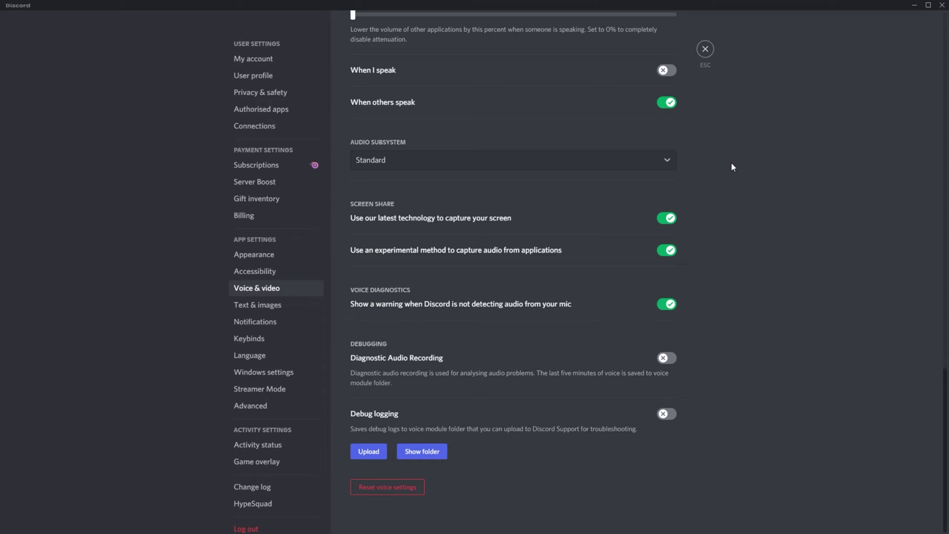
left_click(706, 49)
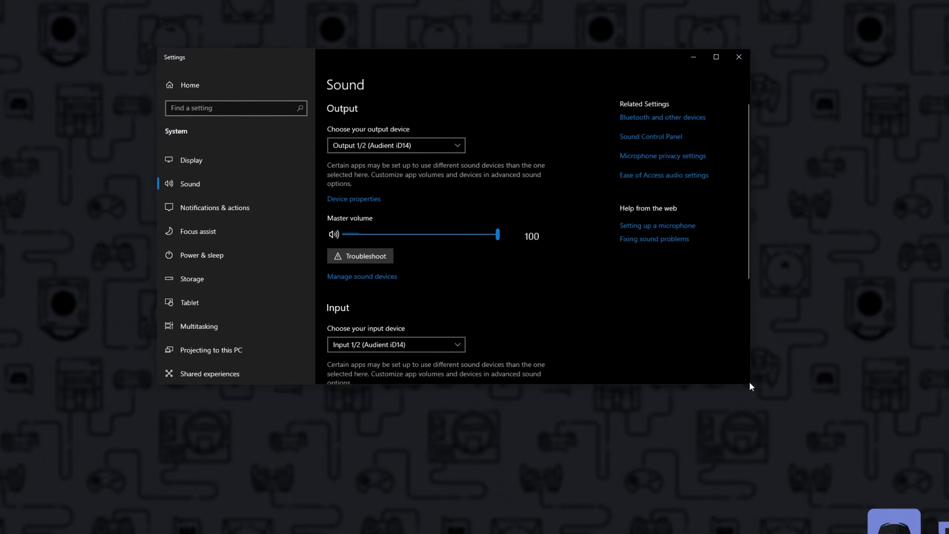
- Switch to the Windows Sound settings, enlarge and reposition the window, and bring up the Sound Control Panel in front of it
left_click_drag(749, 385, 900, 488)
left_click_drag(668, 56, 620, 54)
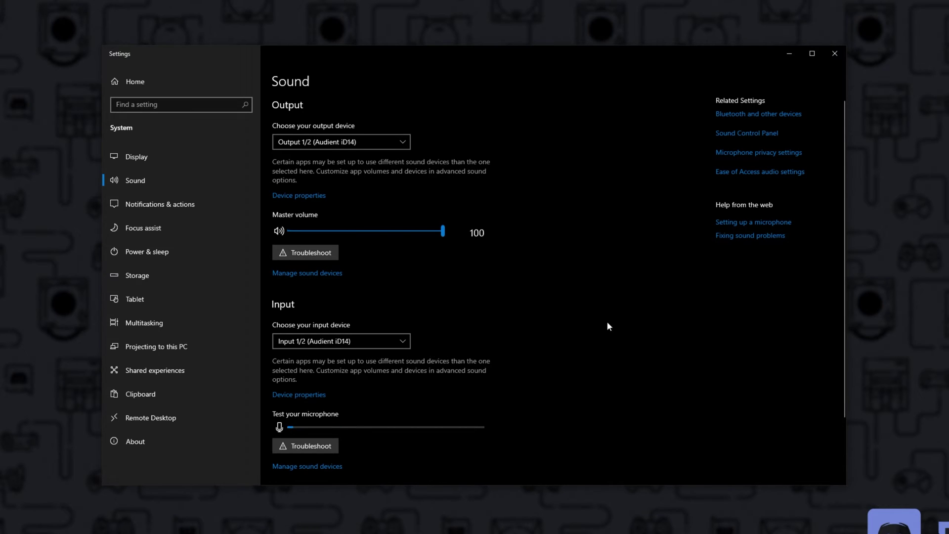
left_click(745, 139)
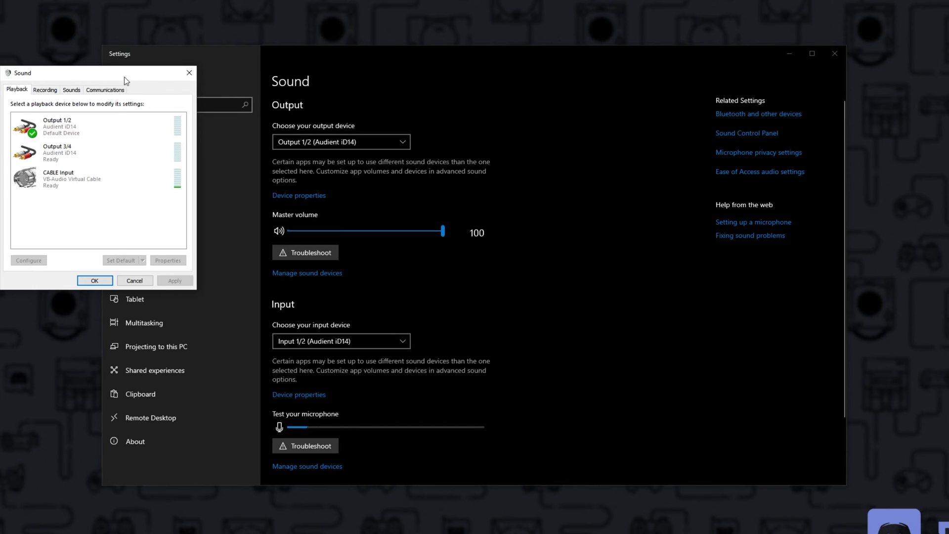
left_click_drag(127, 83, 502, 170)
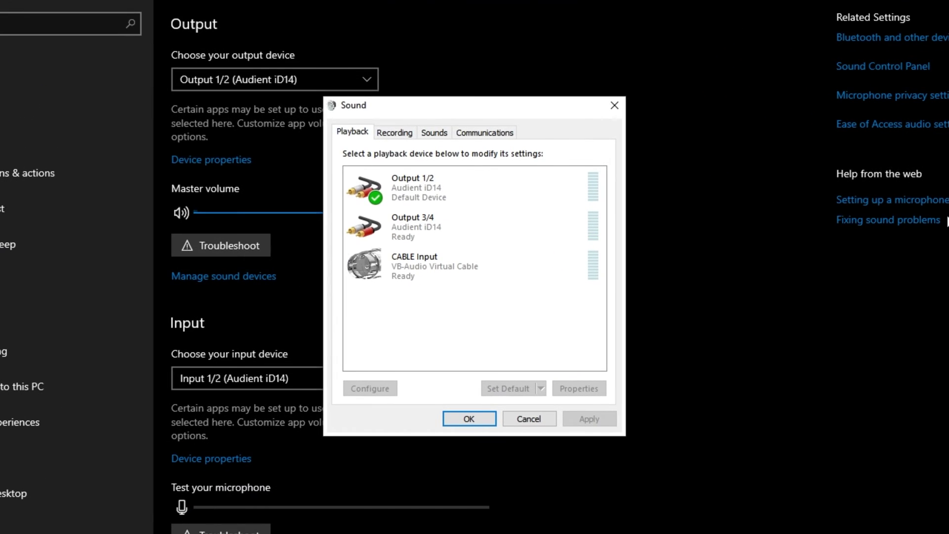
- Check the spatial sound format and enhancements in the properties of the Output 1/2 playback device, and close them
left_click(353, 131)
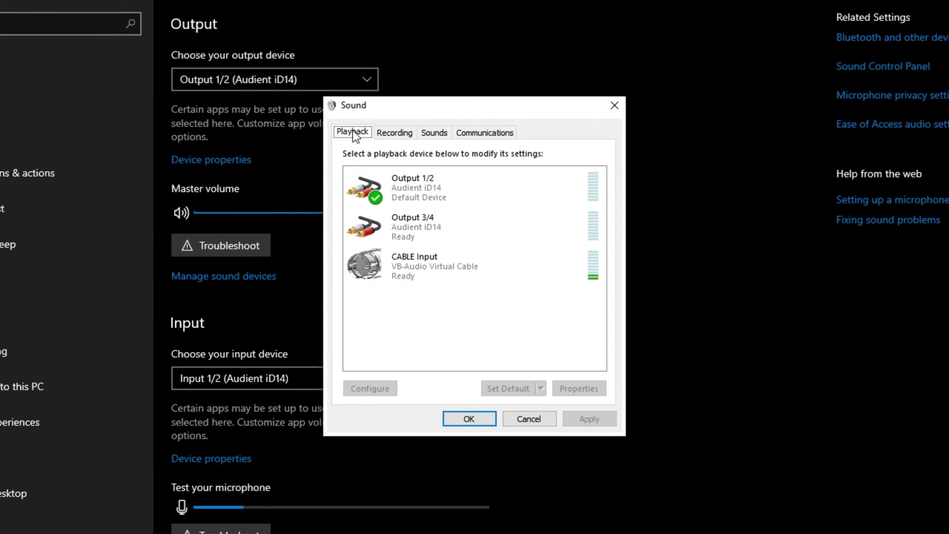
right_click(414, 185)
left_click(486, 286)
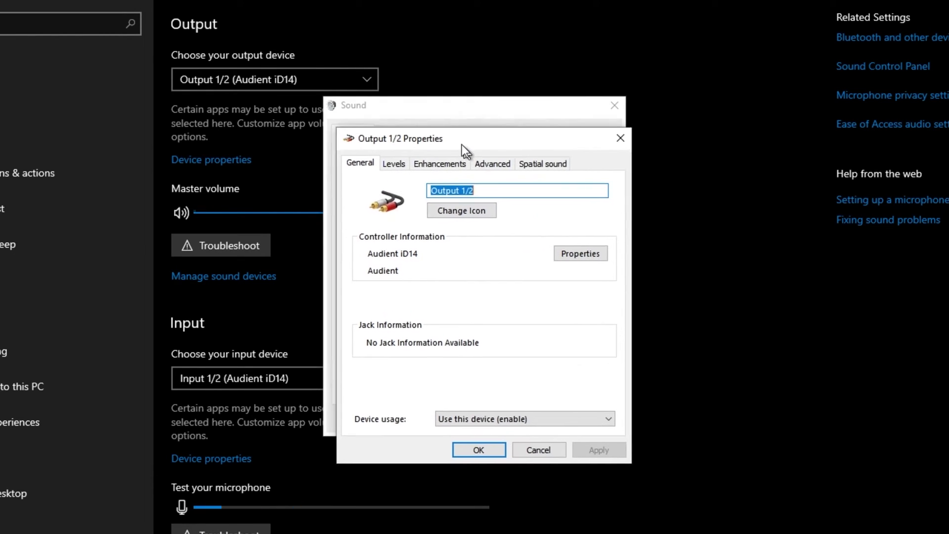
left_click_drag(458, 138, 459, 110)
left_click(525, 130)
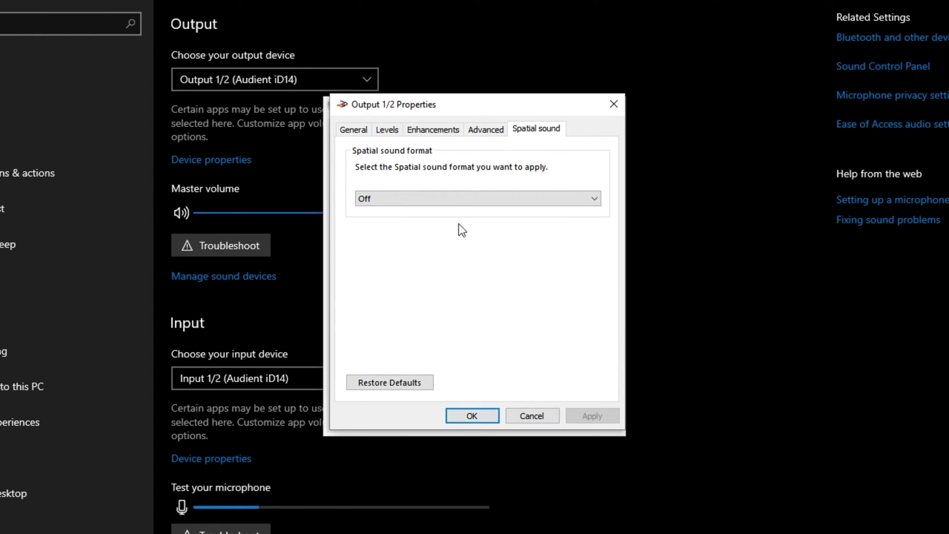
left_click(446, 132)
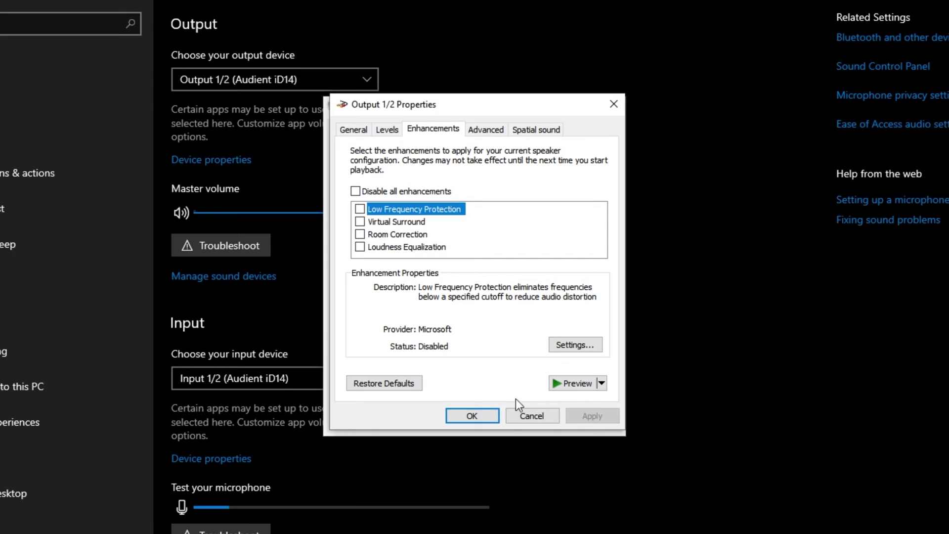
left_click(613, 104)
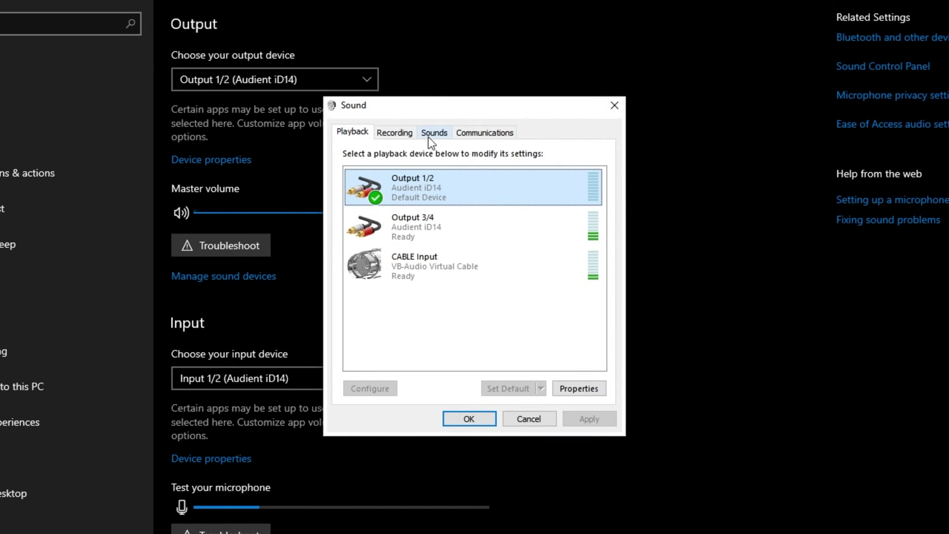
- Check the listen options and enhancements in the properties of the Input 1/2 recording device, and close the Sound dialog
left_click(388, 132)
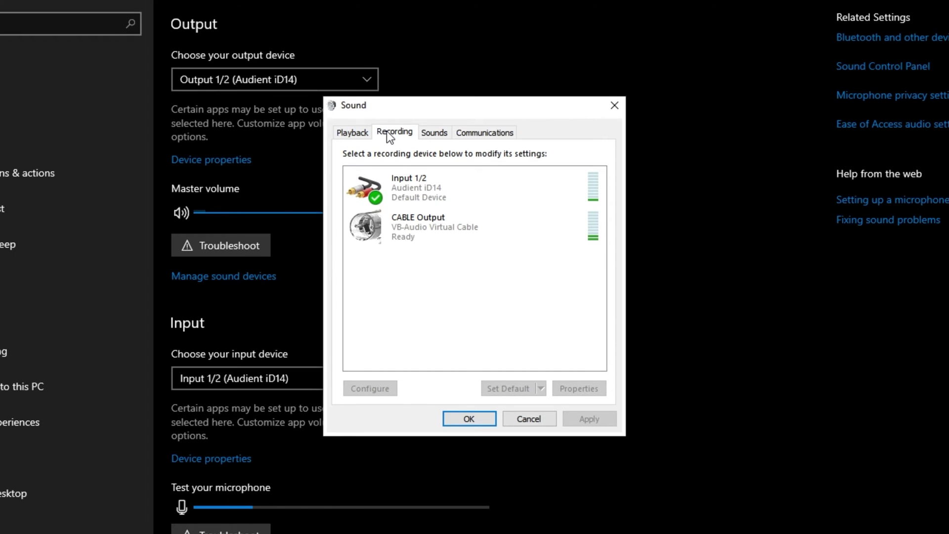
left_click(422, 194)
right_click(422, 194)
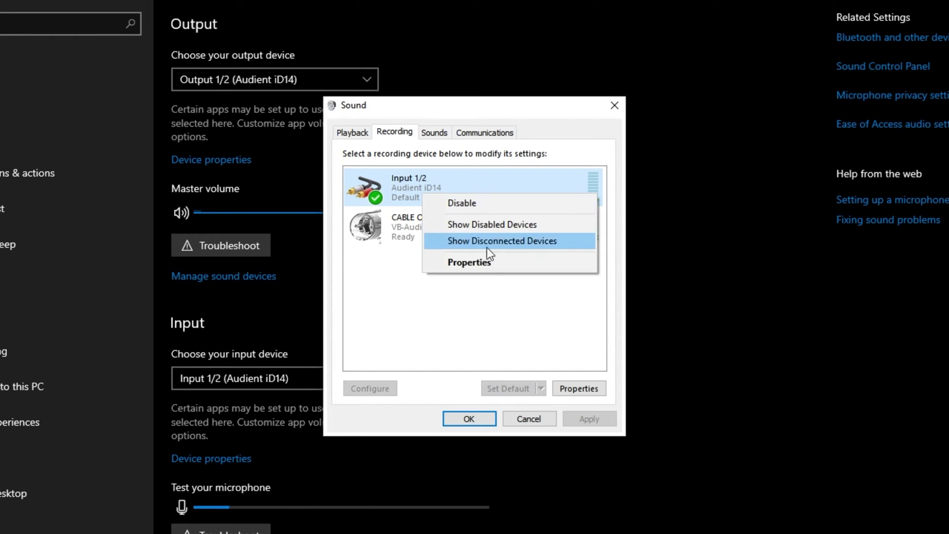
left_click(498, 271)
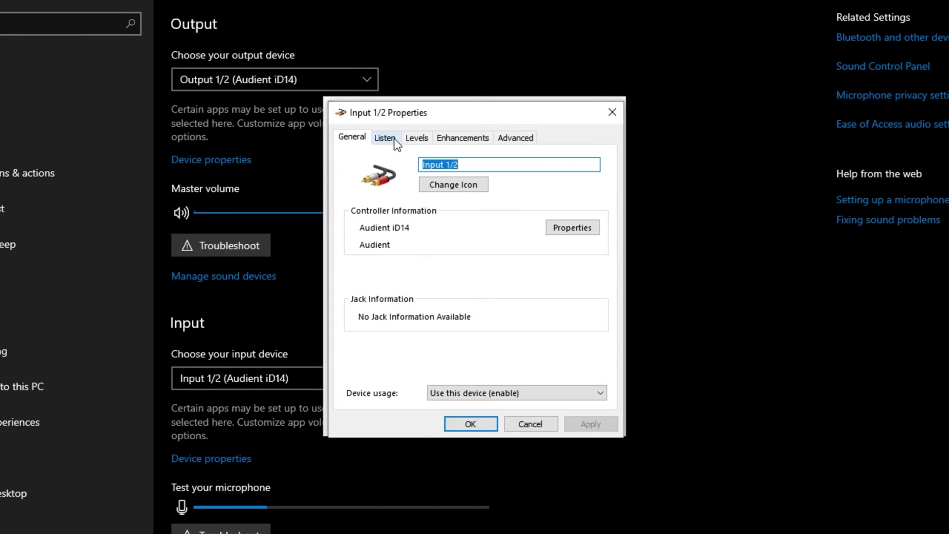
left_click(393, 138)
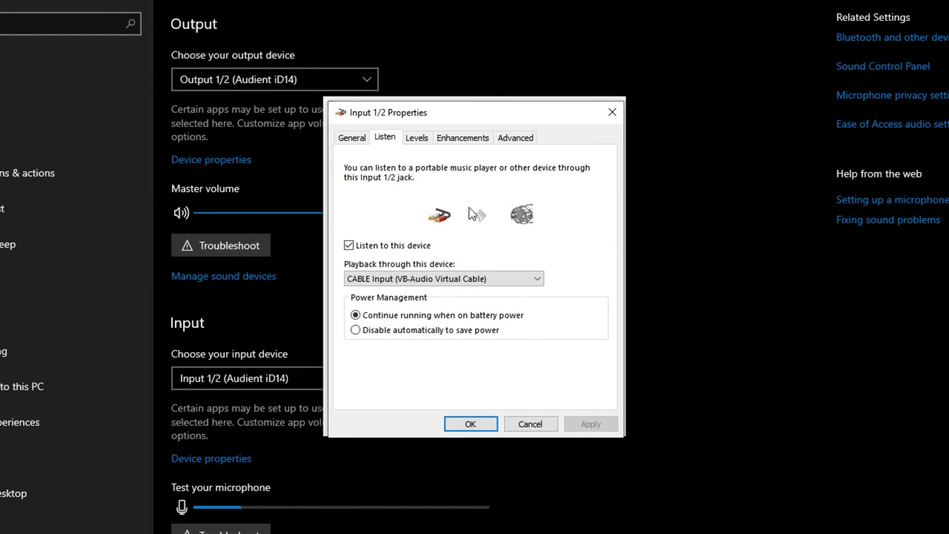
mouse_move(450, 111)
left_mouse_down()
mouse_move(671, 115)
mouse_move(746, 106)
mouse_move(680, 115)
mouse_move(447, 110)
left_mouse_up()
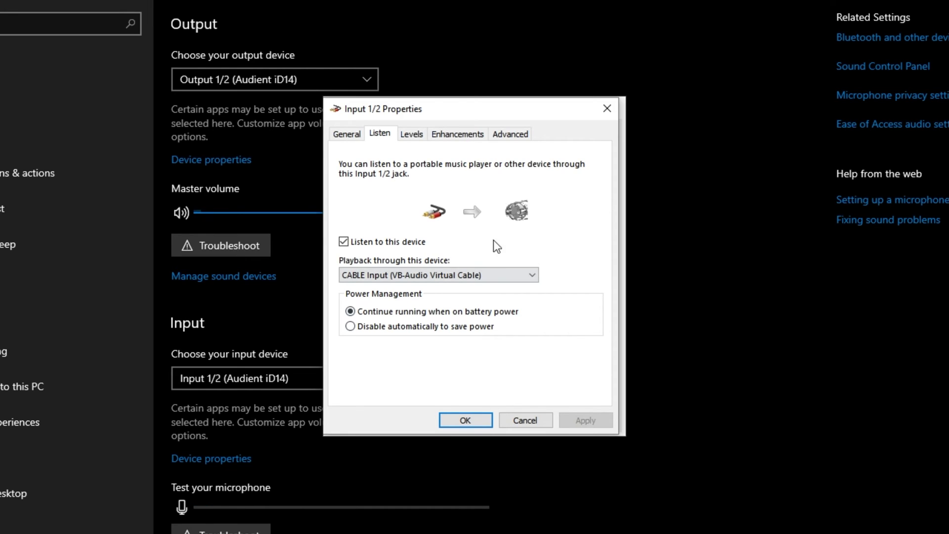
left_click(468, 139)
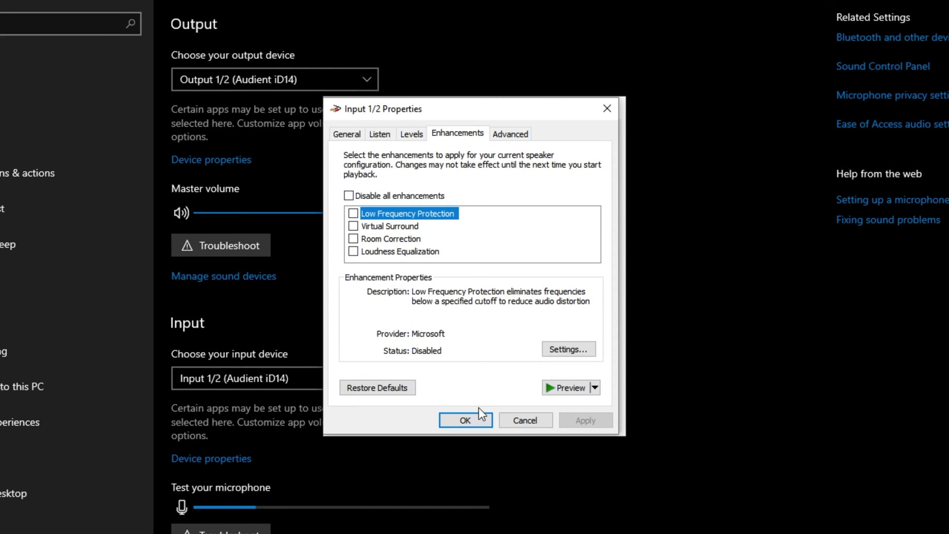
left_click(607, 110)
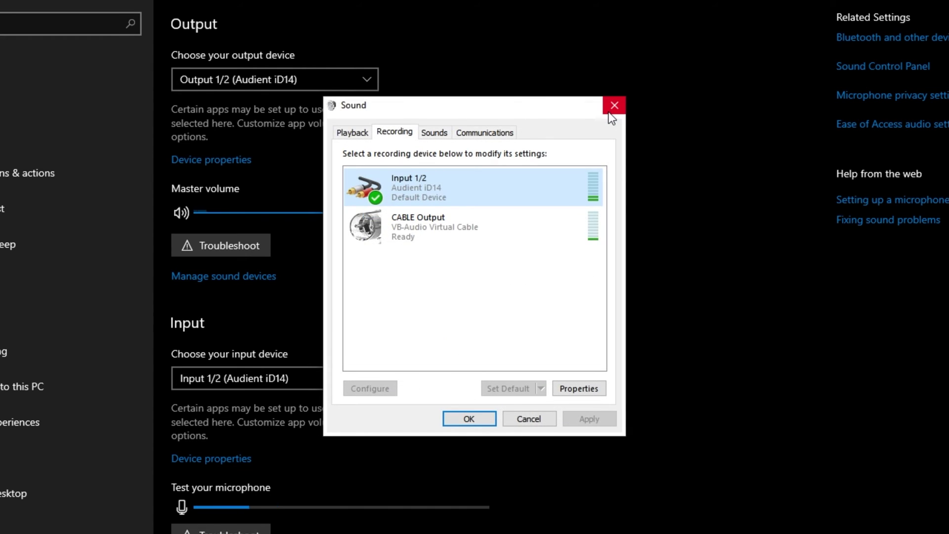
left_click(614, 105)
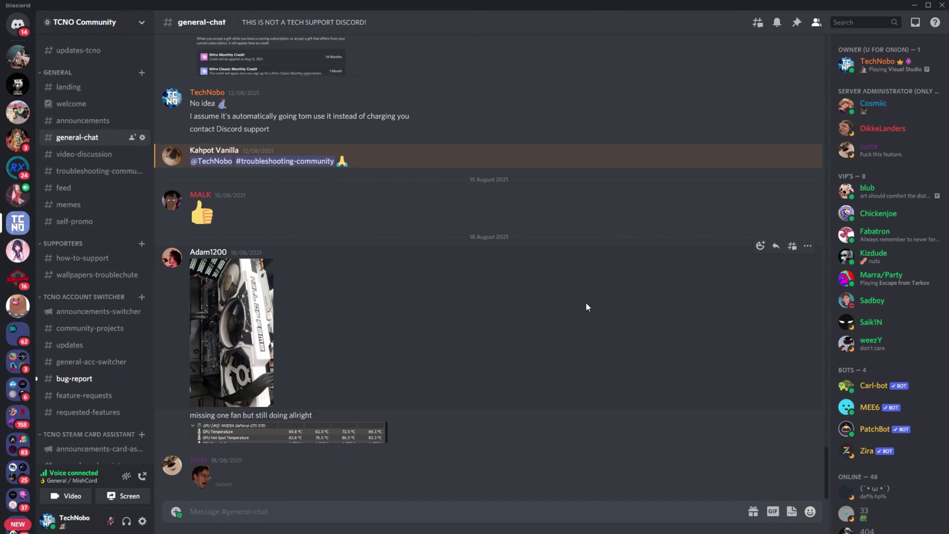
- Switch back to Discord and review the advanced noise suppression and voice processing options in the Voice & video settings
left_click(142, 520)
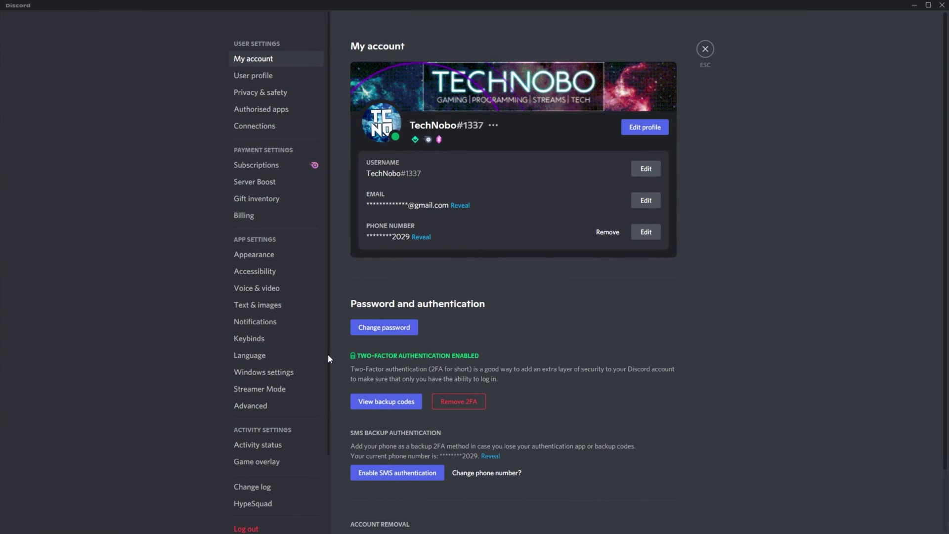
left_click(315, 288)
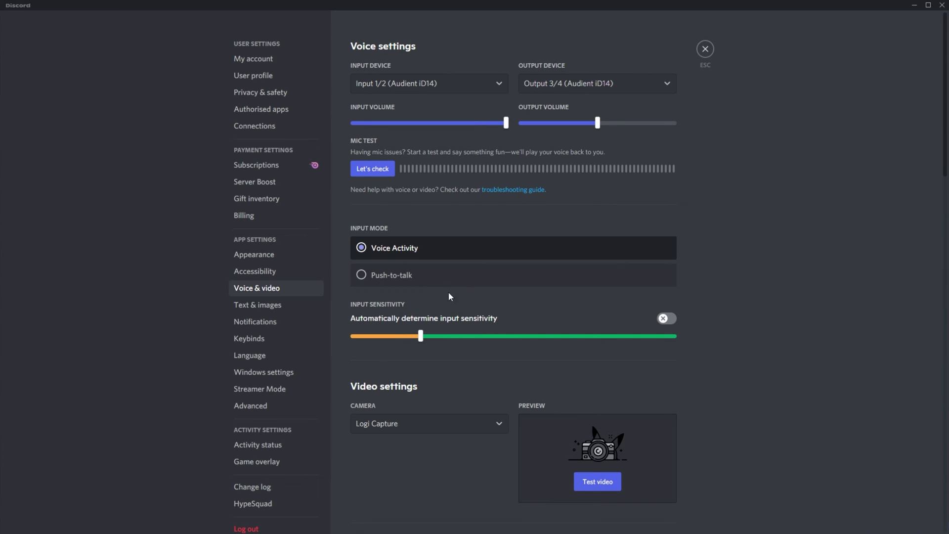
scroll(458, 299, "down", 9)
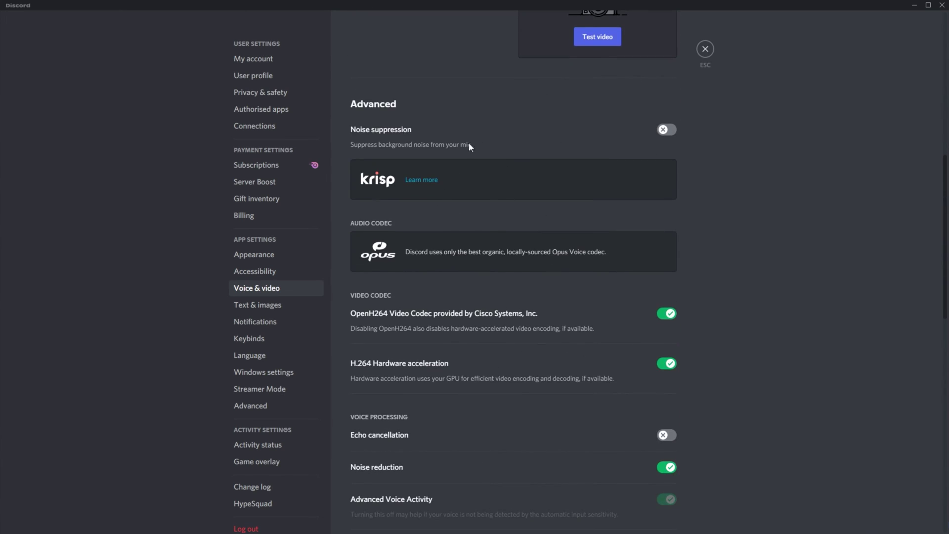
scroll(502, 210, "down", 2)
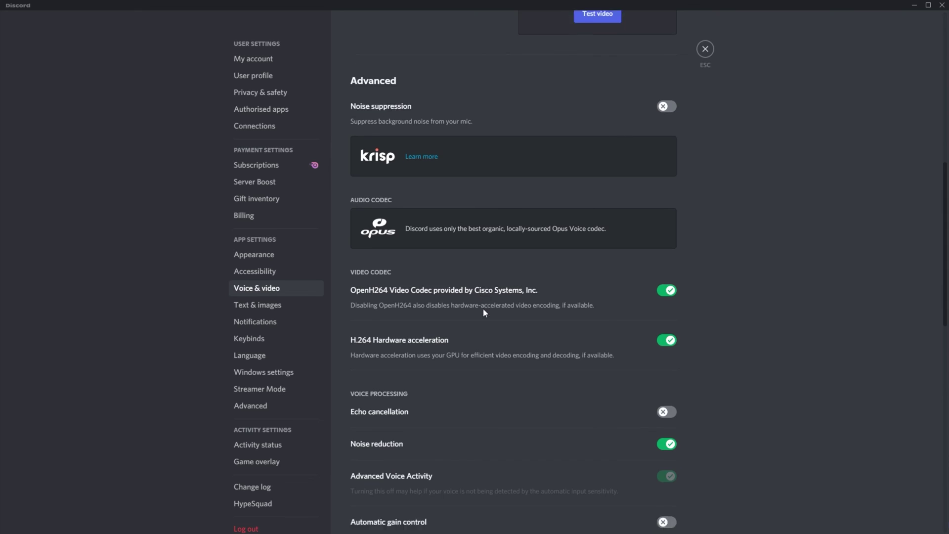